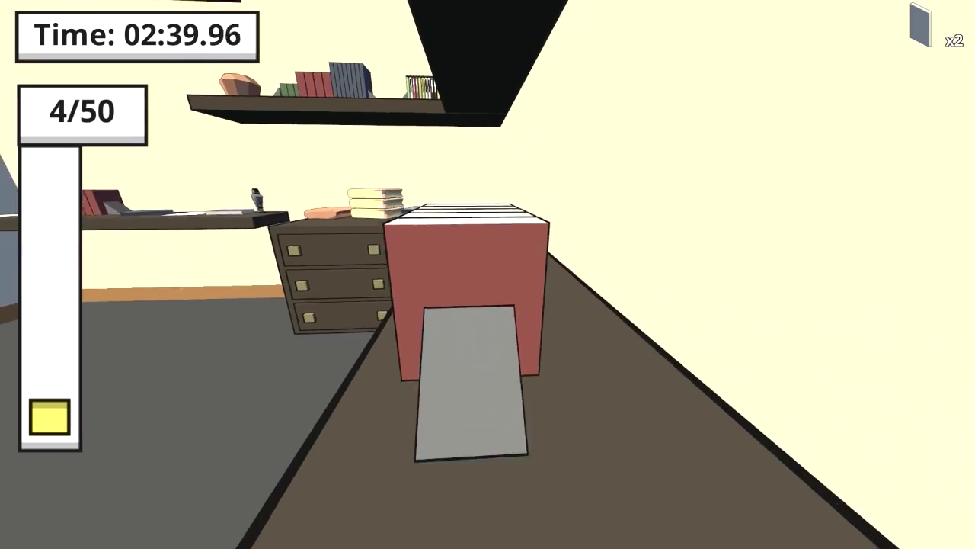
{"action": "left_click", "coordinate": [487, 274]}
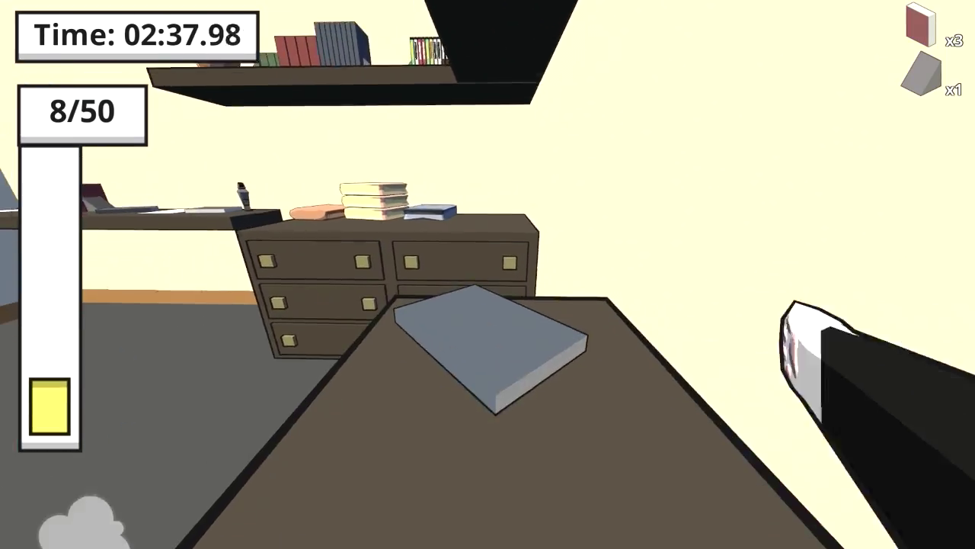
{"action": "left_click", "coordinate": [488, 275]}
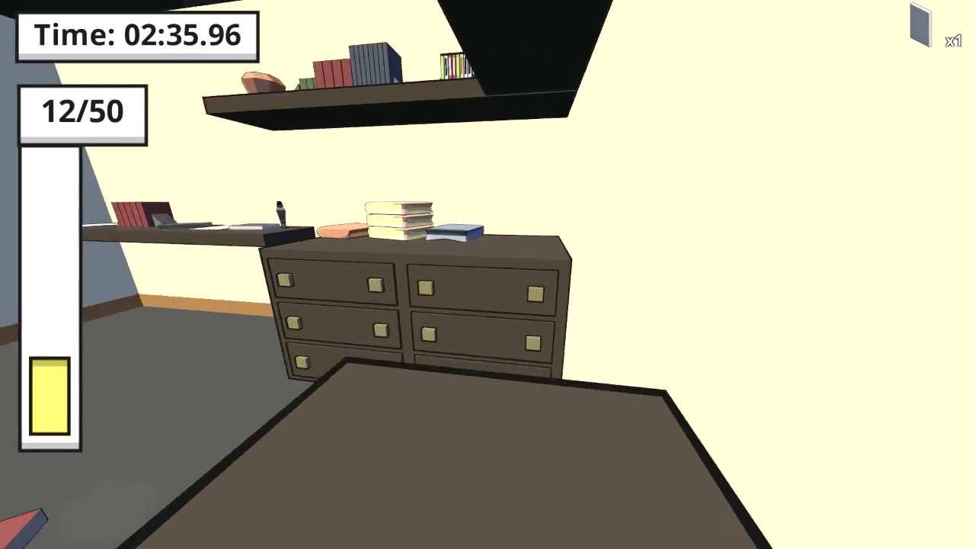
{"action": "key", "text": "space"}
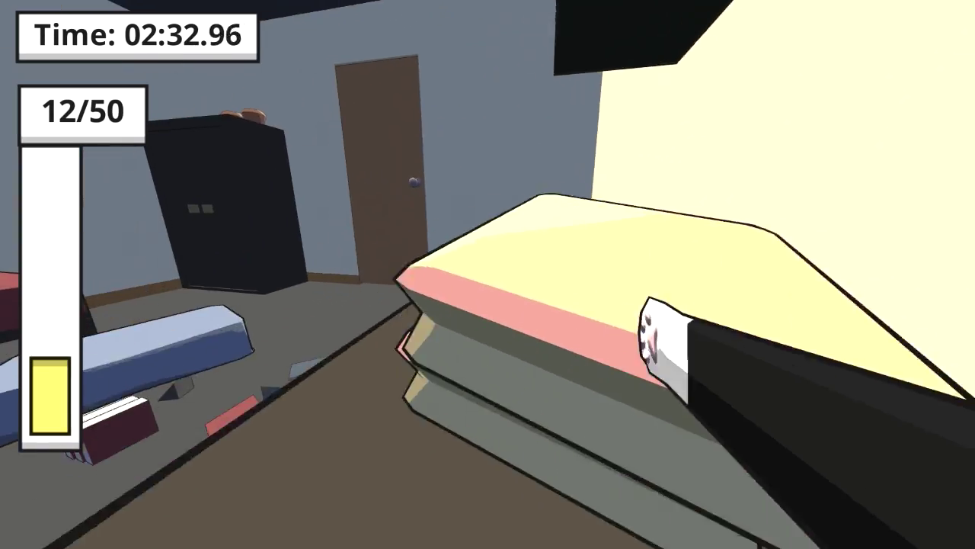
{"action": "left_click", "coordinate": [487, 275]}
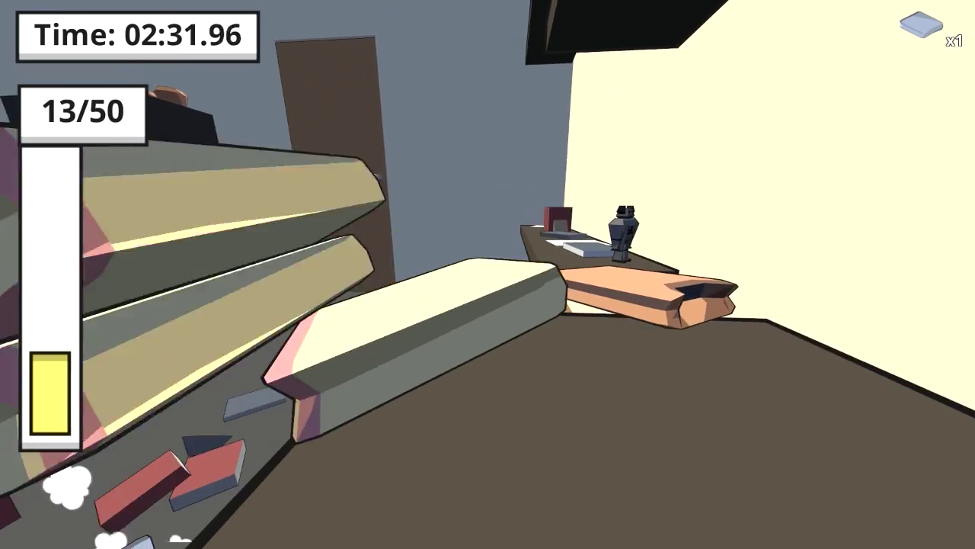
{"action": "left_click", "coordinate": [488, 274]}
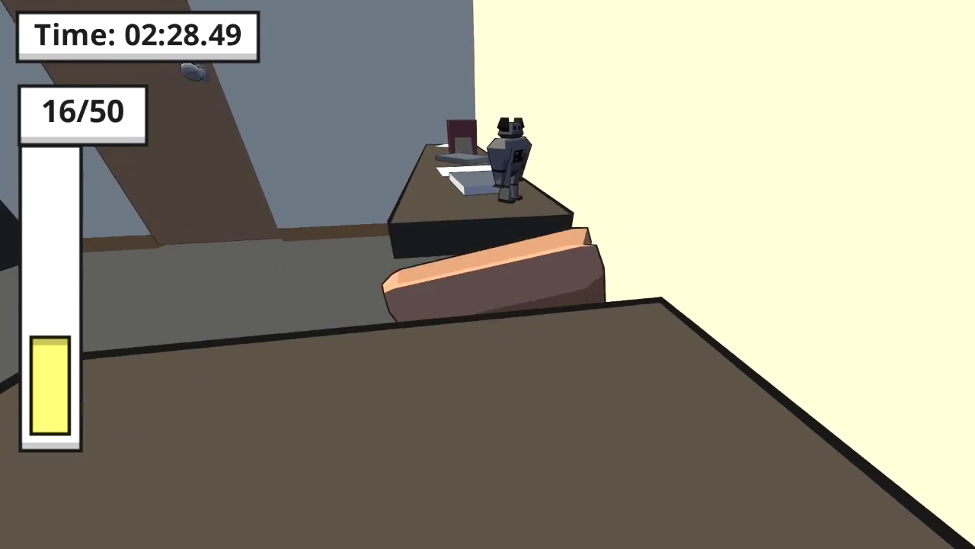
{"action": "left_click", "coordinate": [487, 274]}
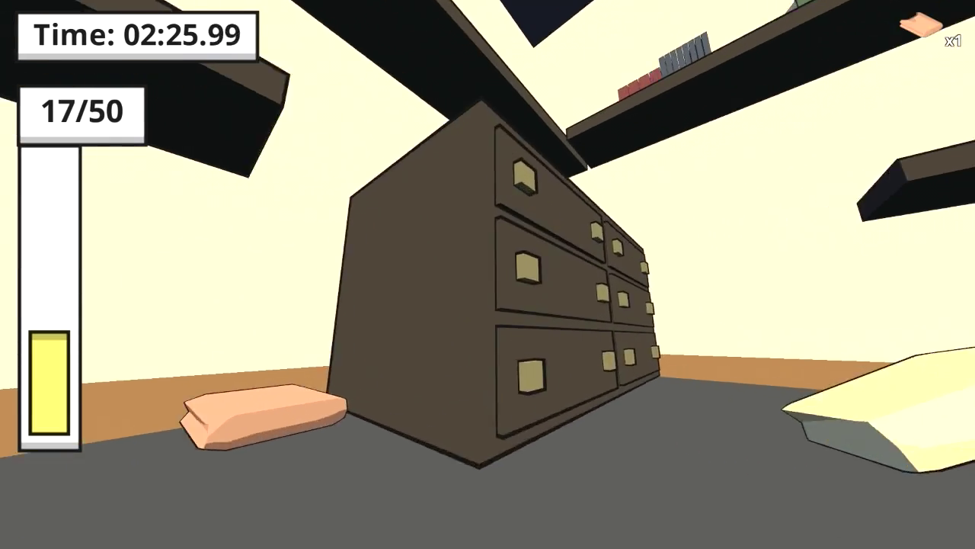
{"action": "key", "text": "space"}
{"action": "key", "text": "w"}
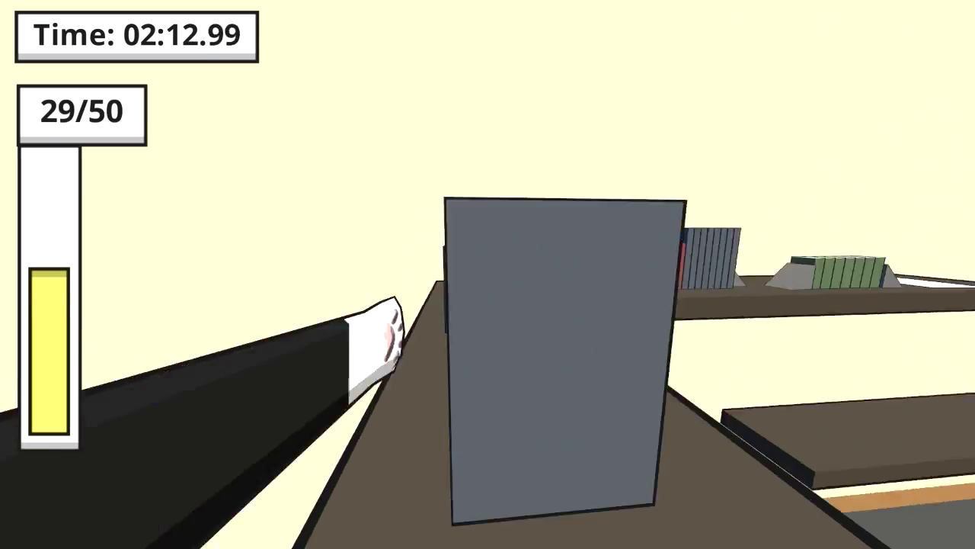
{"action": "left_click", "coordinate": [488, 274]}
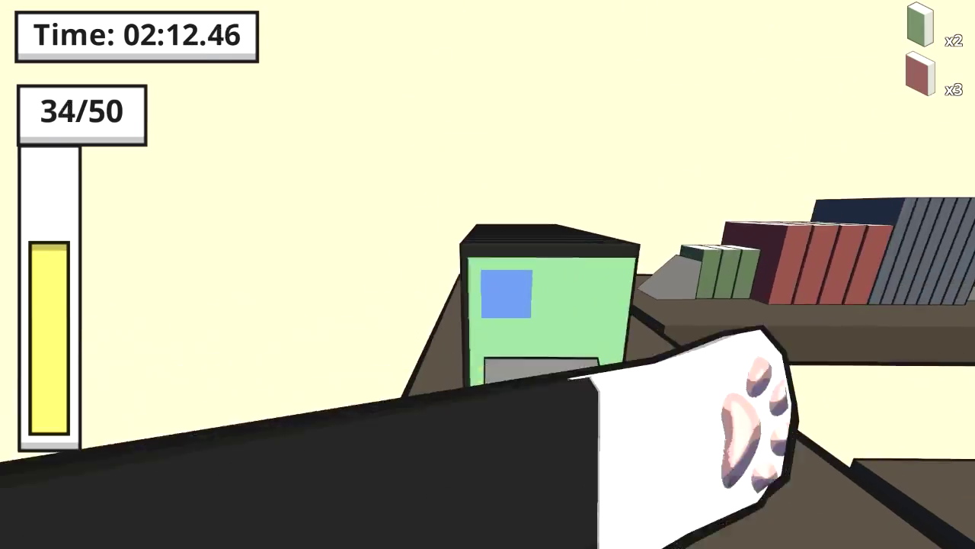
{"action": "left_click", "coordinate": [487, 274]}
{"action": "left_click", "coordinate": [488, 274]}
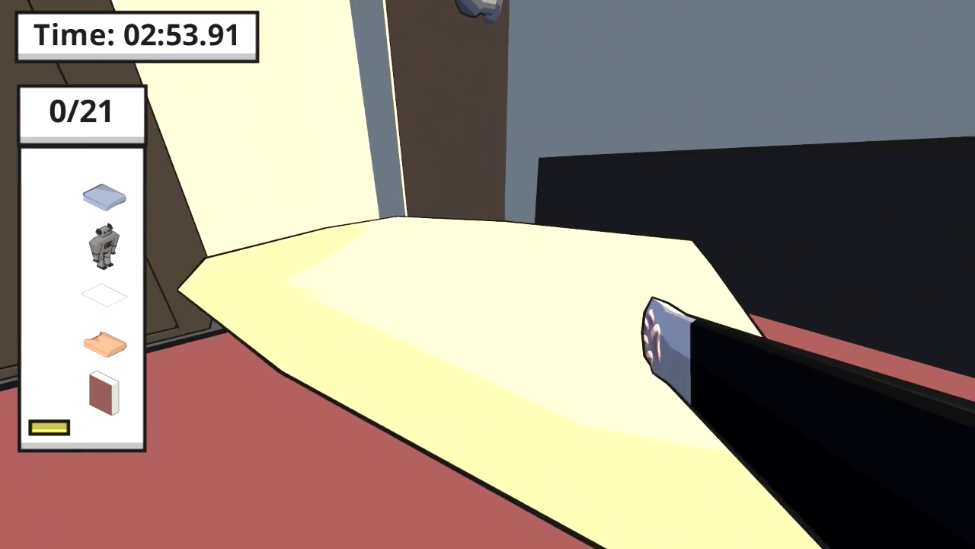
{"action": "key", "text": "w"}
{"action": "key", "text": "w"}
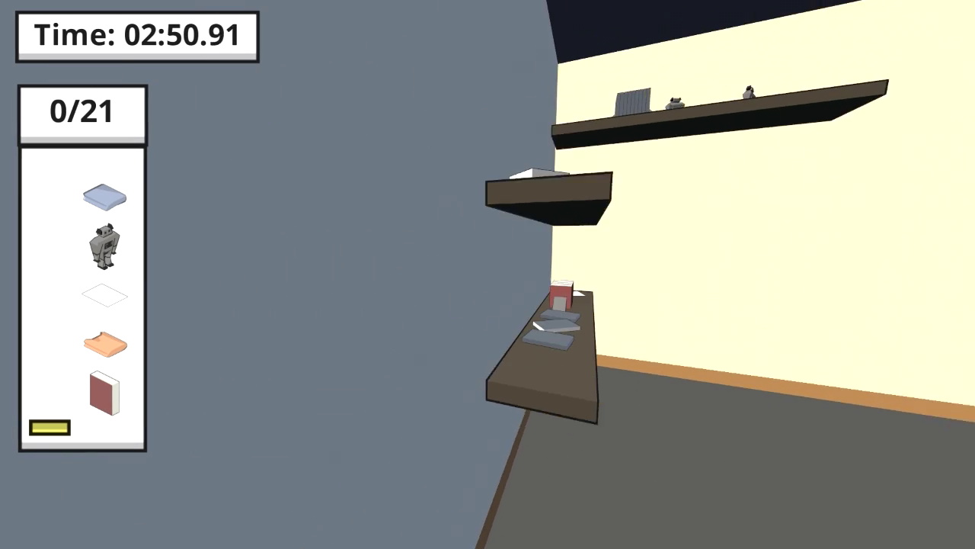
{"action": "key", "text": "w"}
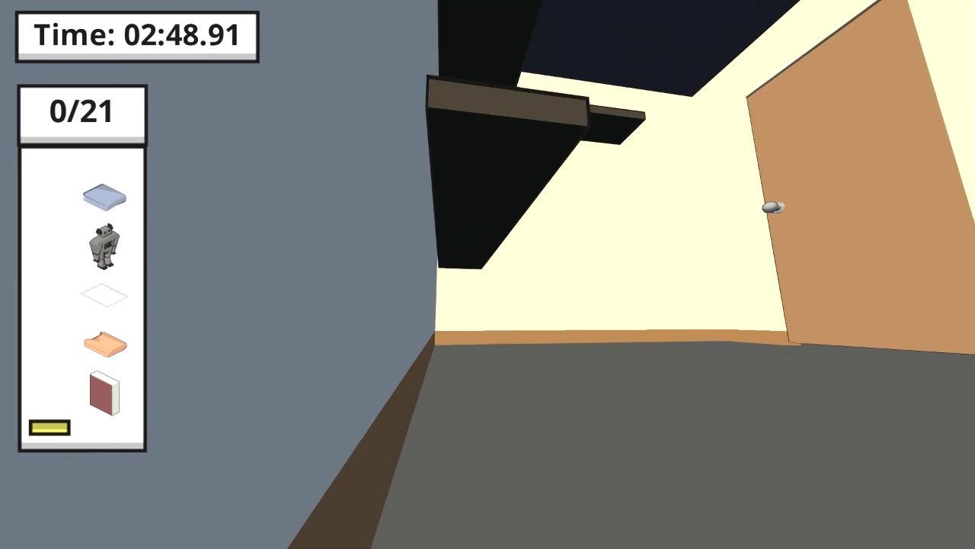
{"action": "key", "text": "w"}
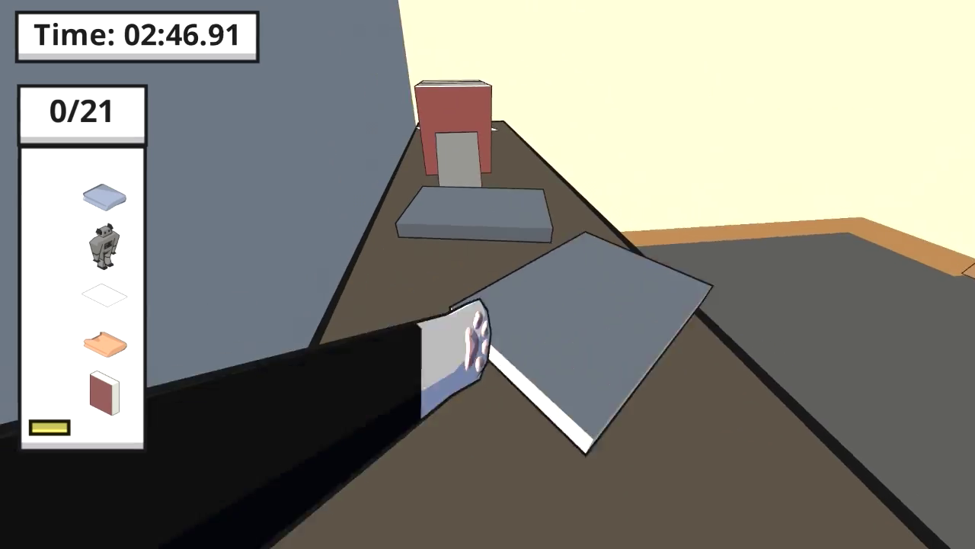
{"action": "key", "text": "w"}
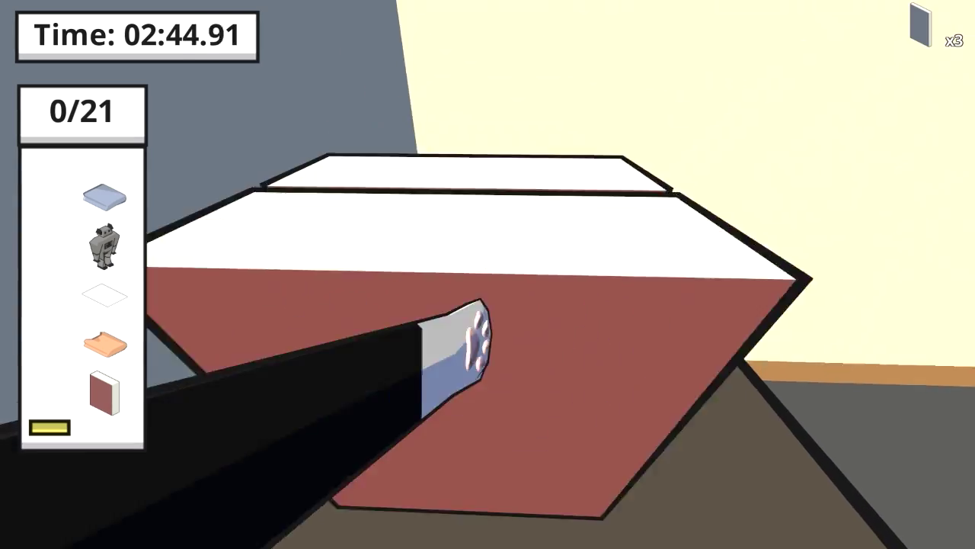
{"action": "key", "text": "w"}
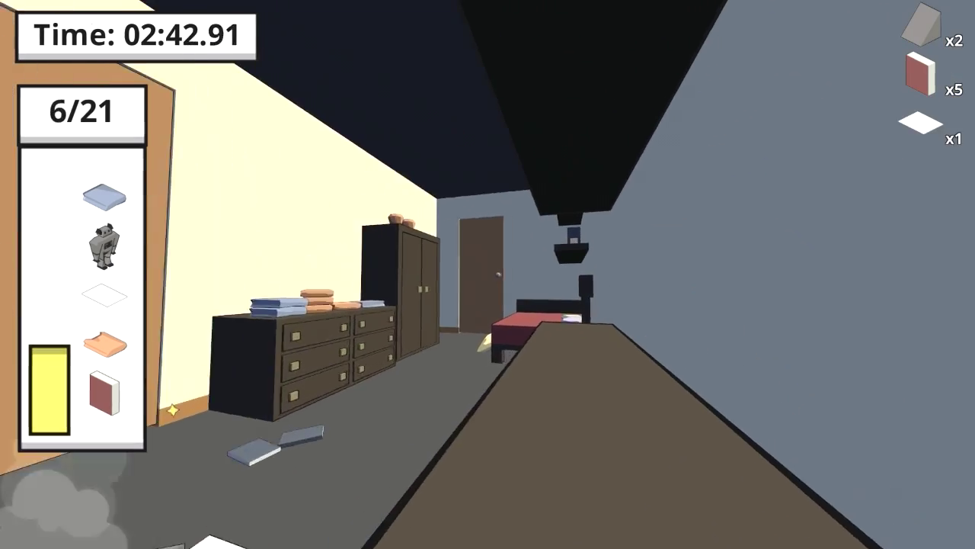
{"action": "key", "text": "w"}
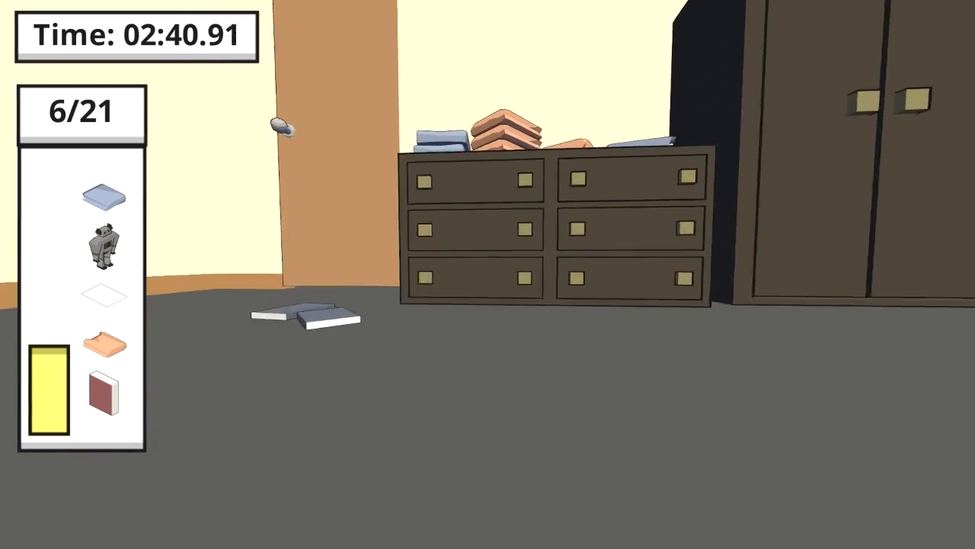
{"action": "key", "text": "space"}
{"action": "key", "text": "w"}
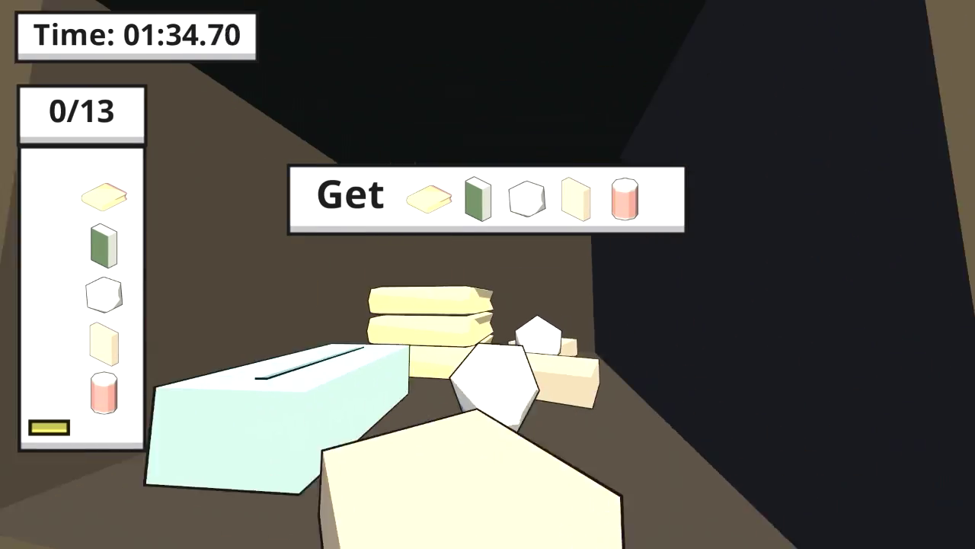
{"action": "left_click", "coordinate": [487, 275]}
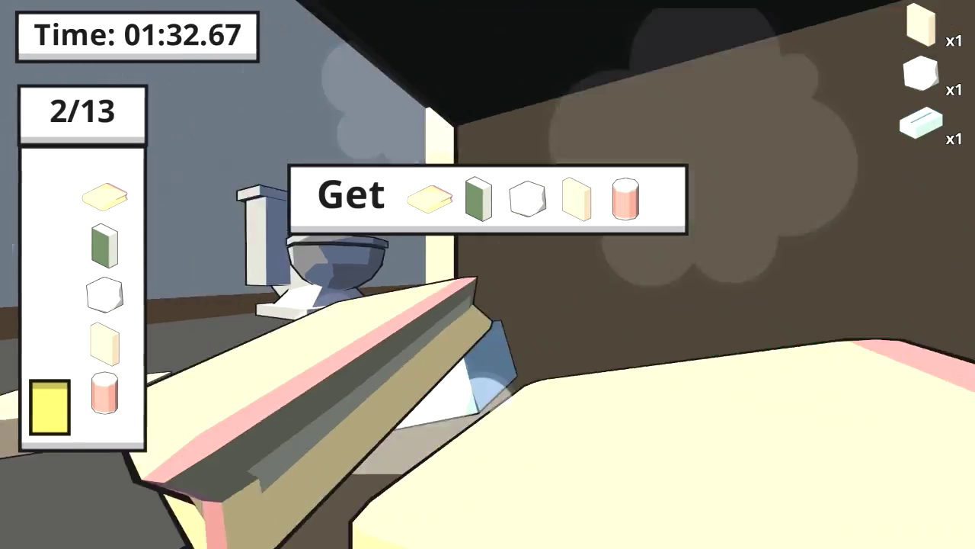